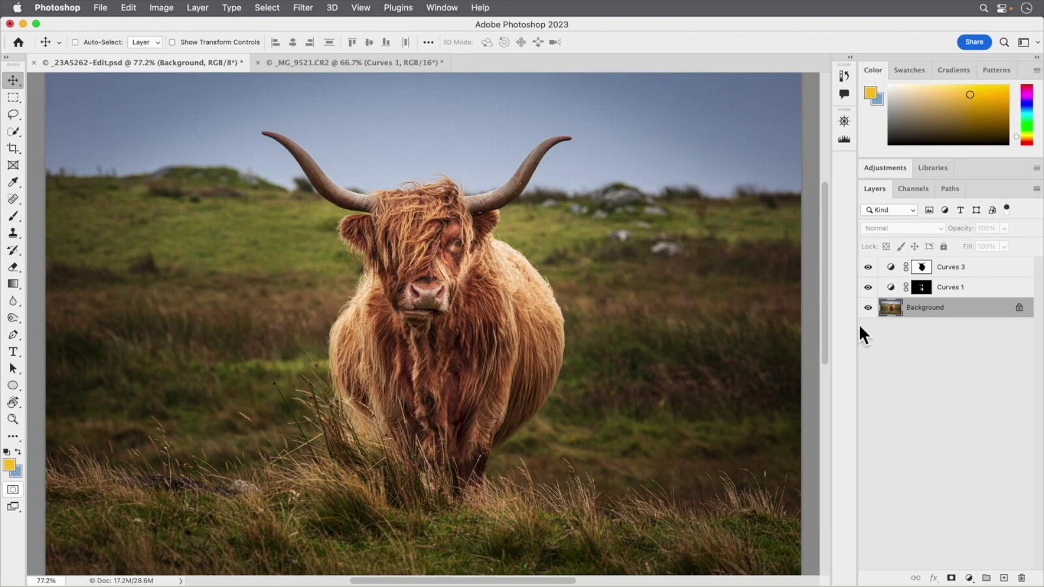
- Compare the cow photo without its adjustments, and delete the Curves 3 and Curves 1 adjustment layers
left_click(868, 308, "alt")
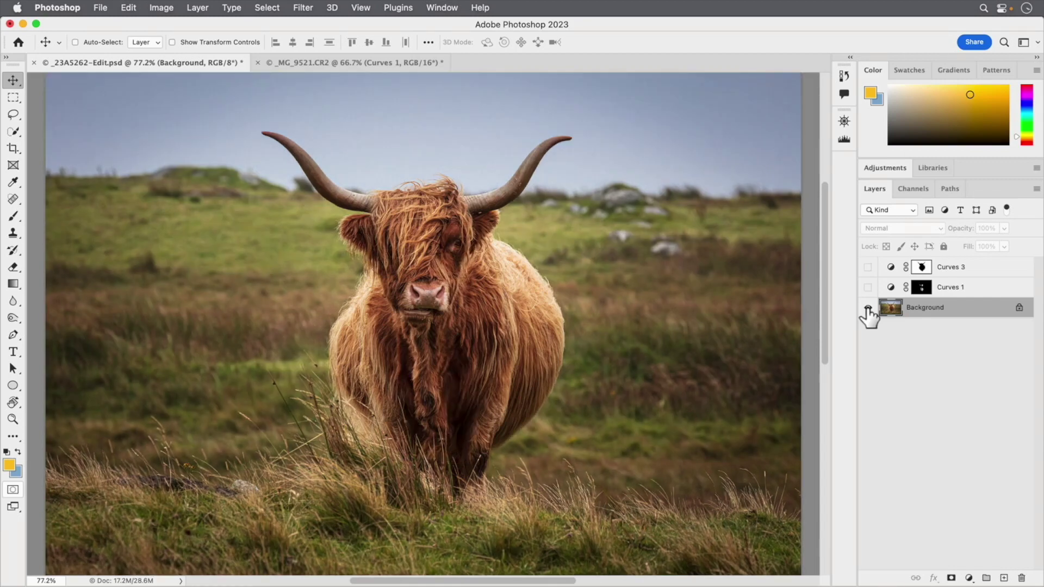
left_click(868, 308, "alt")
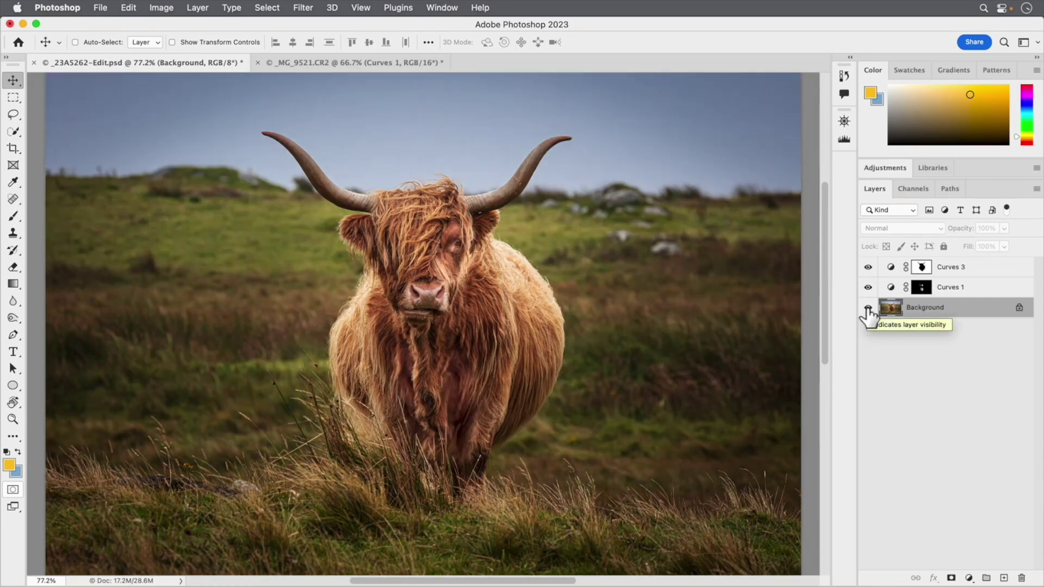
left_click(982, 267)
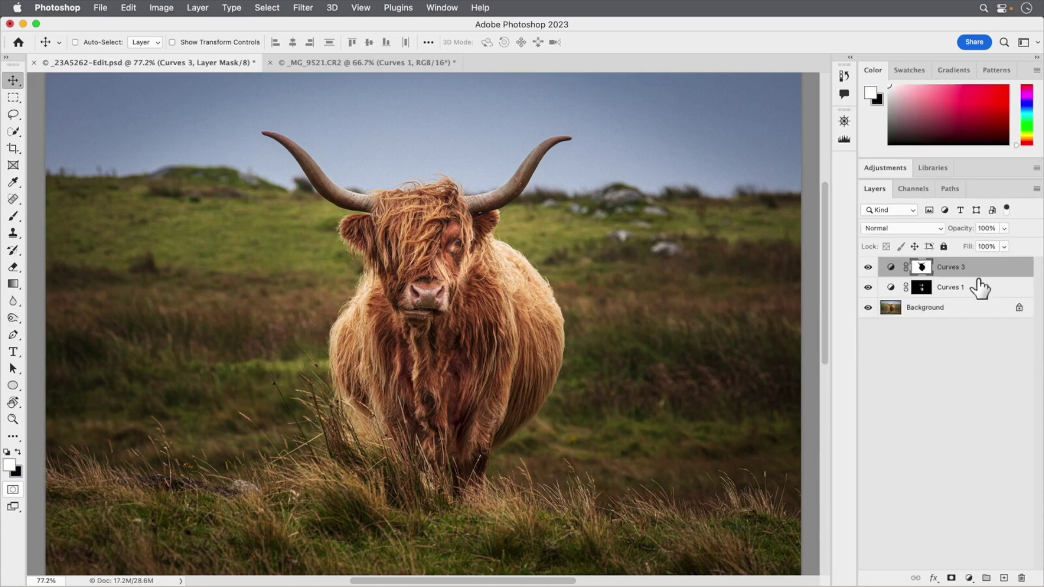
left_click(981, 289, "shift")
left_click(1020, 579)
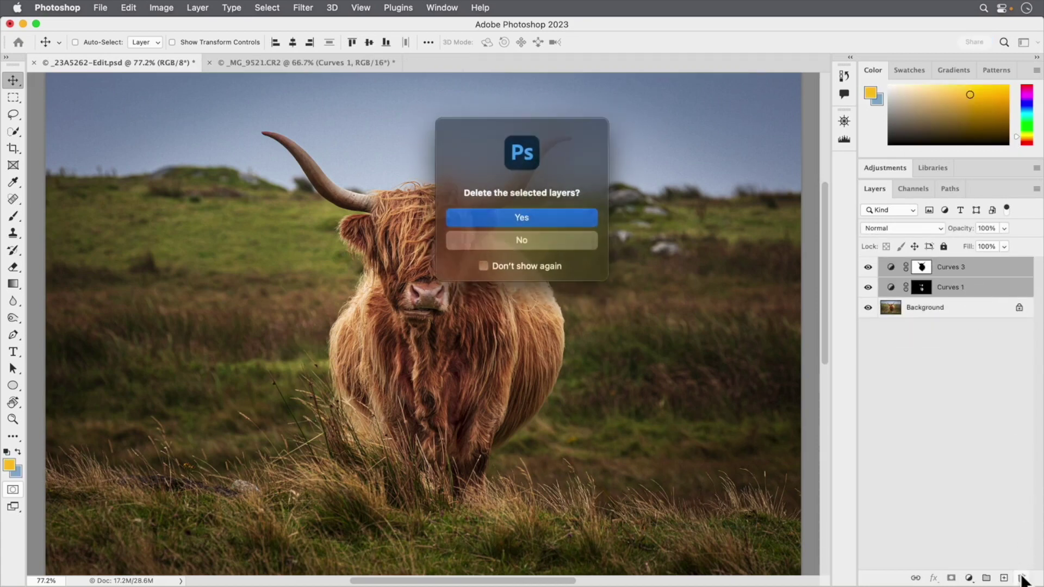
left_click(540, 217)
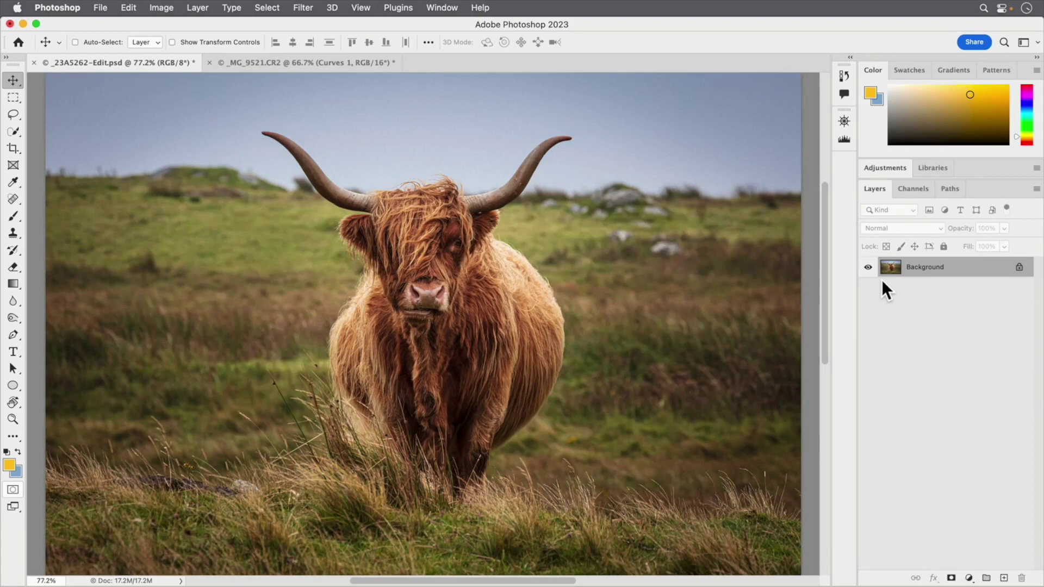
- Add a Curves adjustment layer above the Background and check its channel options, keeping RGB
left_click(969, 577)
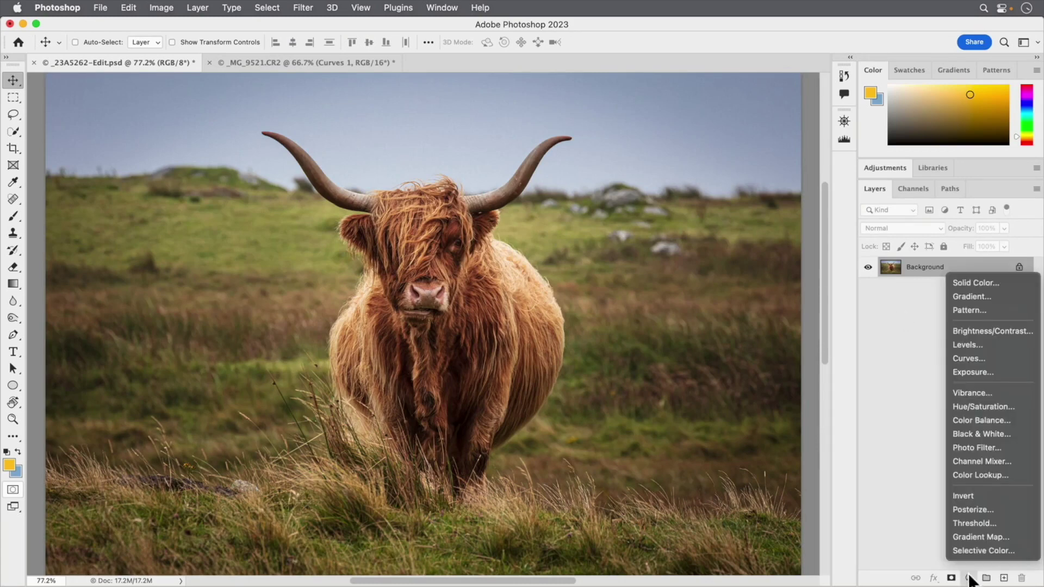
left_click(986, 358)
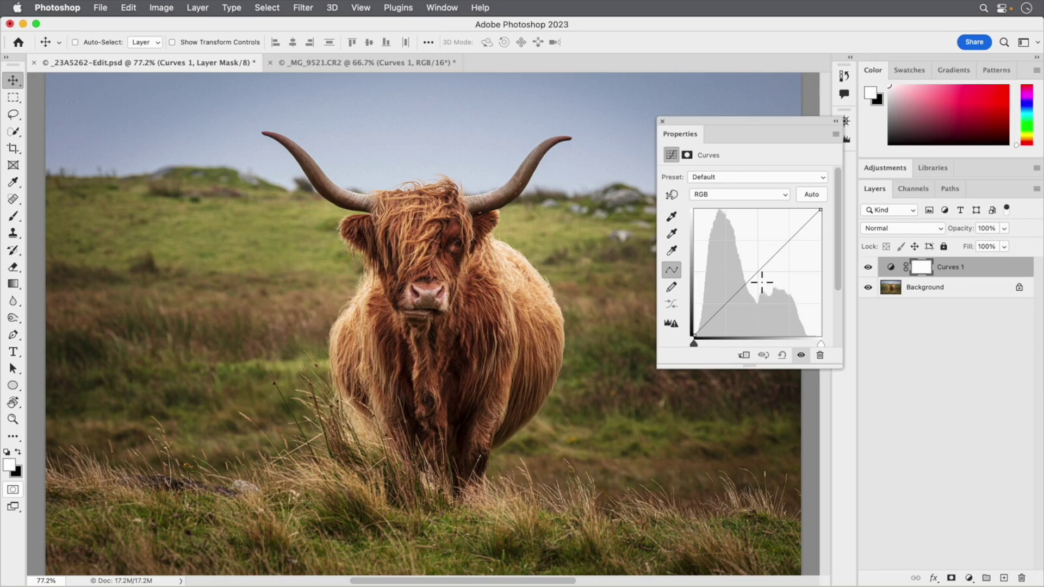
left_click(786, 195)
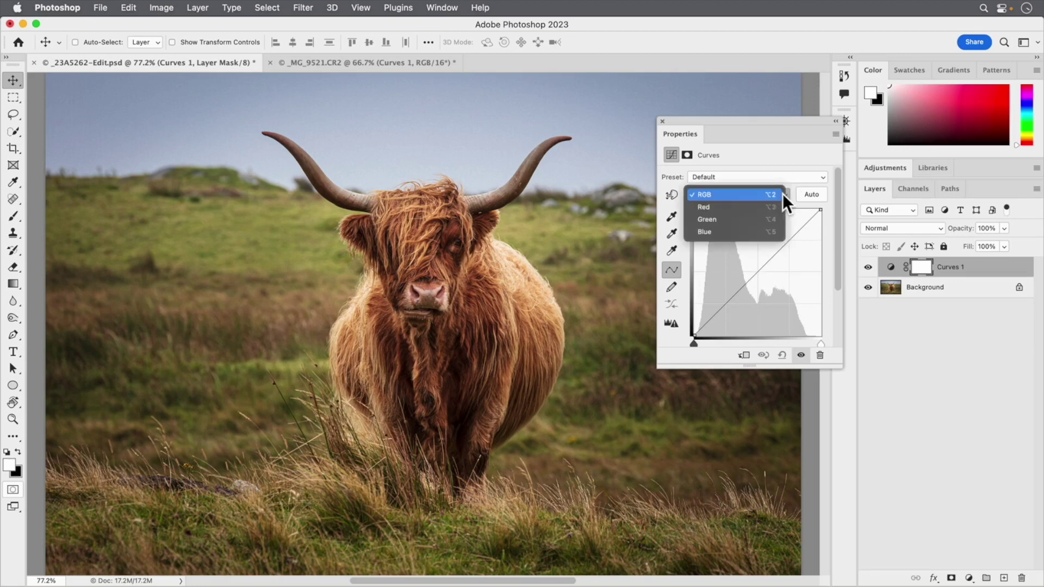
left_click(795, 165)
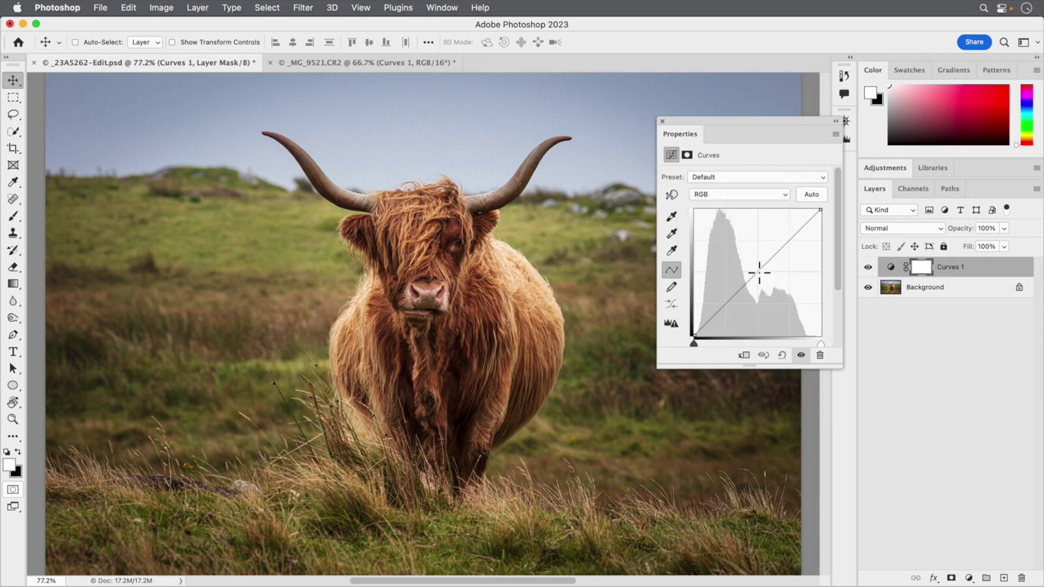
- Try brightening and darkening the photo with a midpoint on the RGB curve, and remove that point
left_click_drag(758, 273, 747, 259)
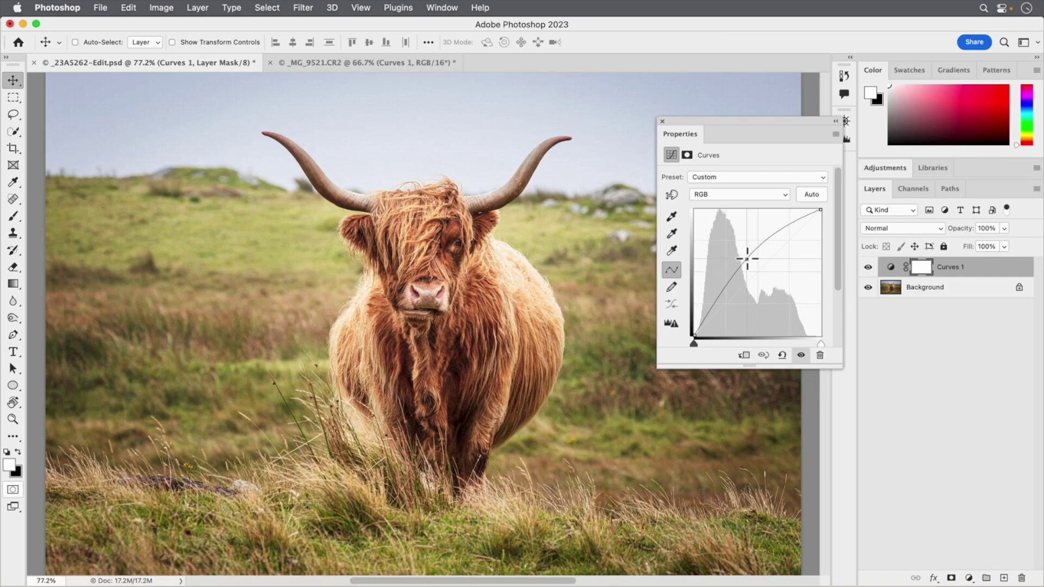
left_click_drag(747, 259, 772, 286)
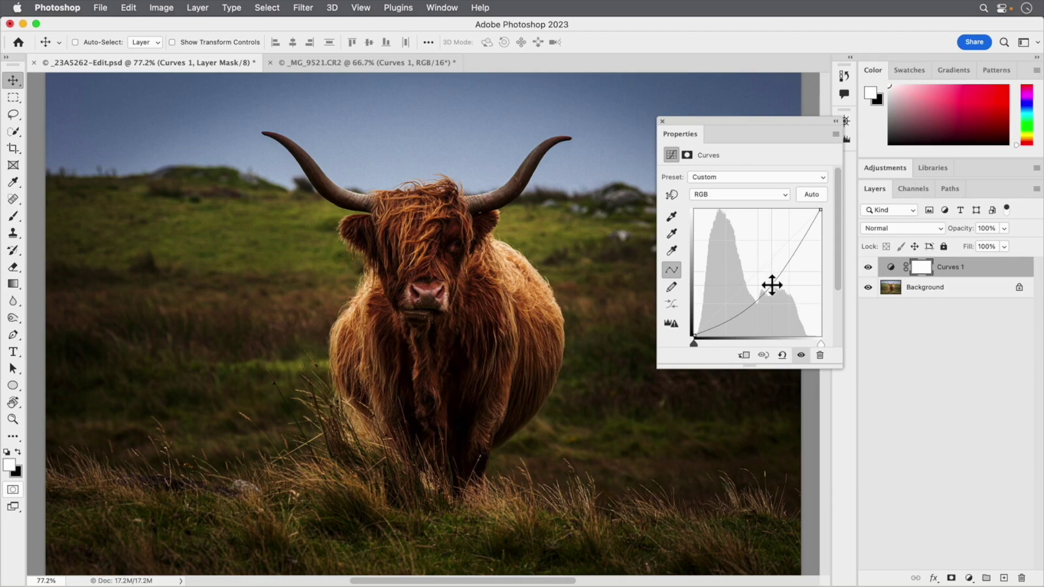
left_click_drag(772, 286, 762, 149)
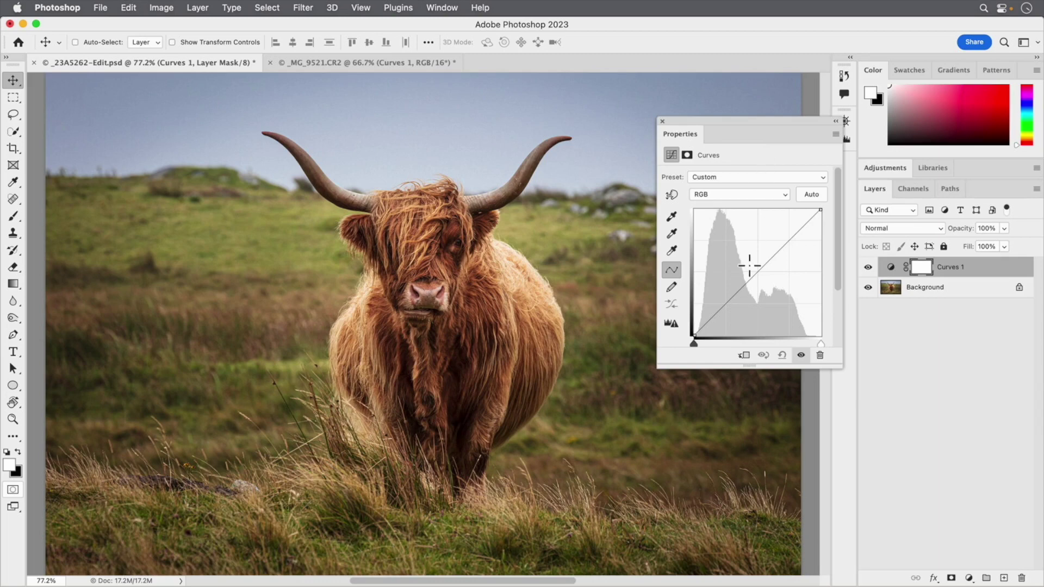
- Try the Strong Contrast (RGB) curve preset, and restore the Default preset
left_click(803, 175)
left_click(746, 140)
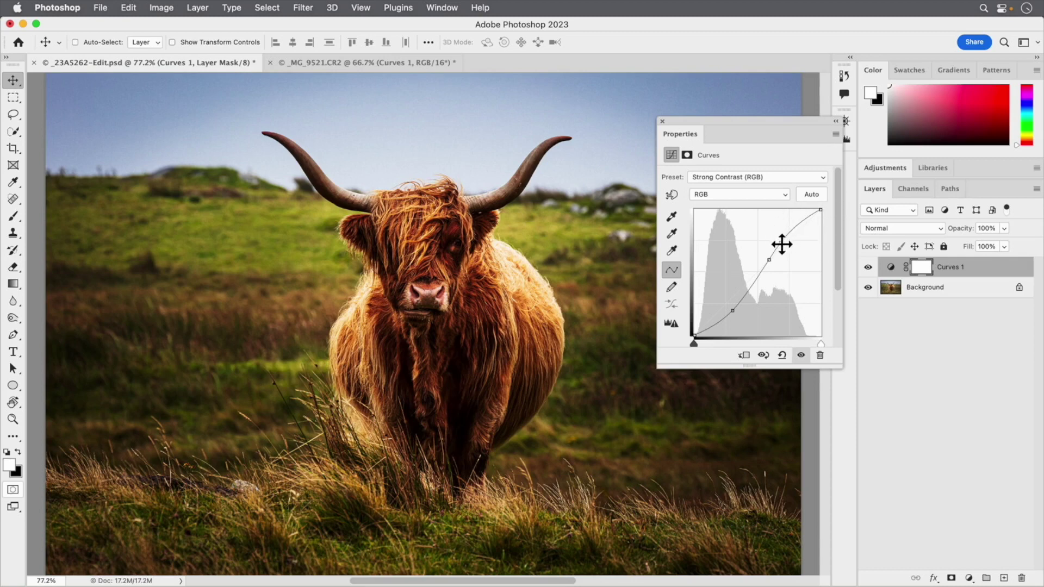
left_click(781, 243)
left_click(784, 177)
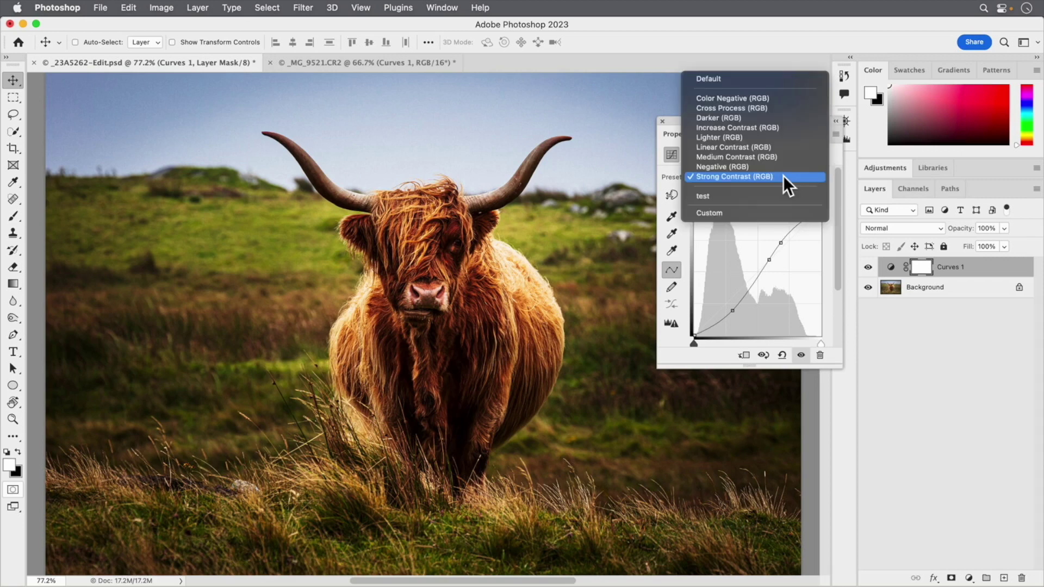
left_click(765, 80)
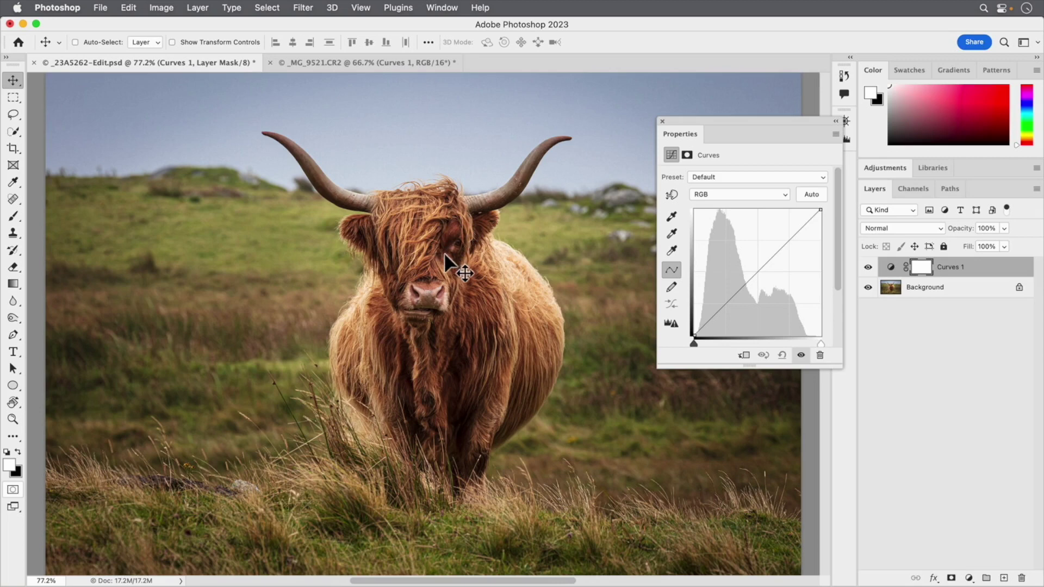
- Brighten the tones sampled at the cow's shadowed eye with the Curves on-image adjustment tool, leaving a single raised shadow point
left_click(672, 195)
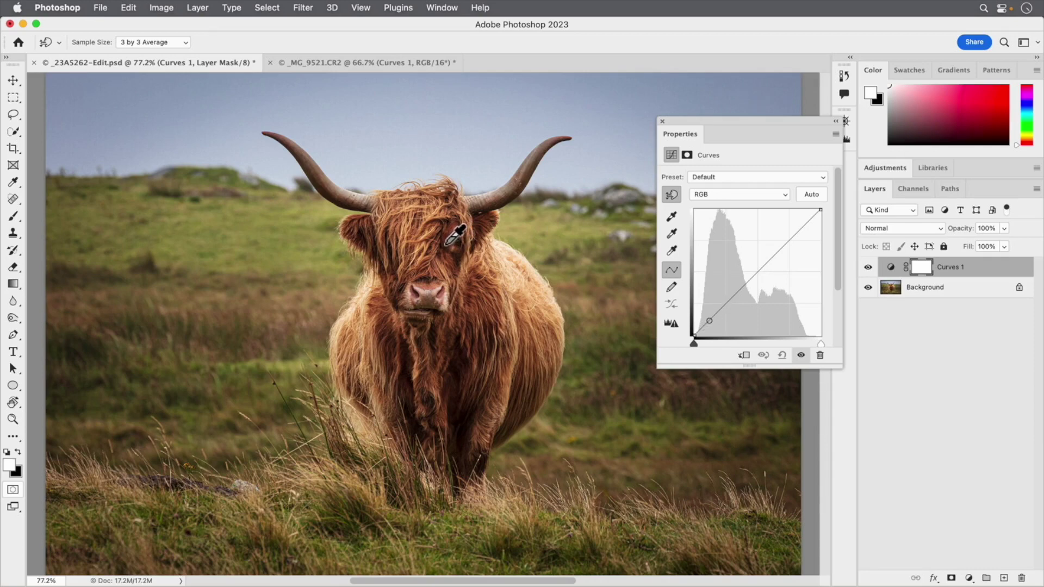
left_click_drag(447, 243, 451, 225)
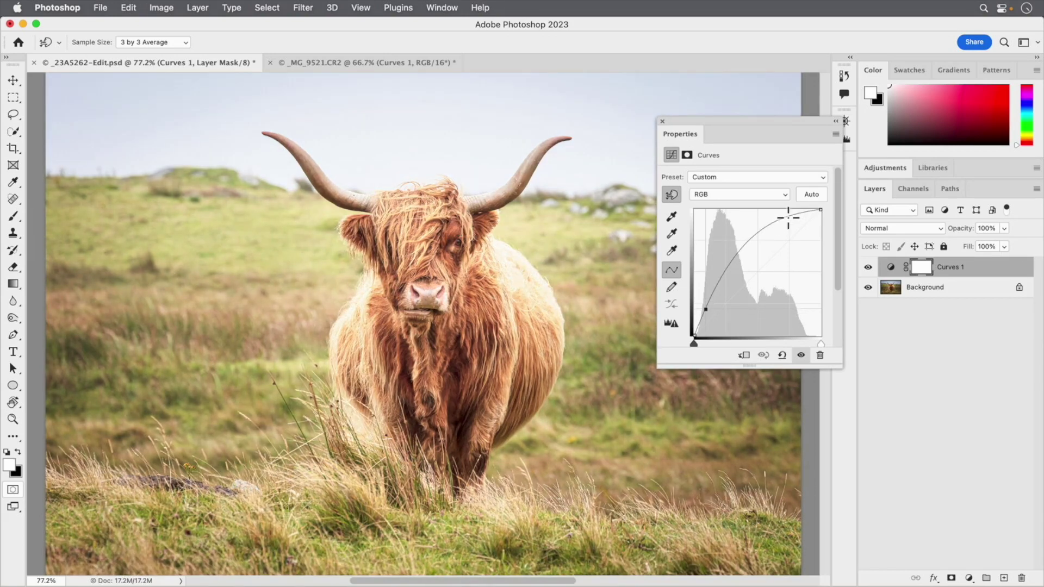
left_click_drag(792, 217, 755, 181)
left_click_drag(797, 232, 786, 179)
- Invert the Curves 1 layer mask to black to hide the brightening
left_click(921, 268)
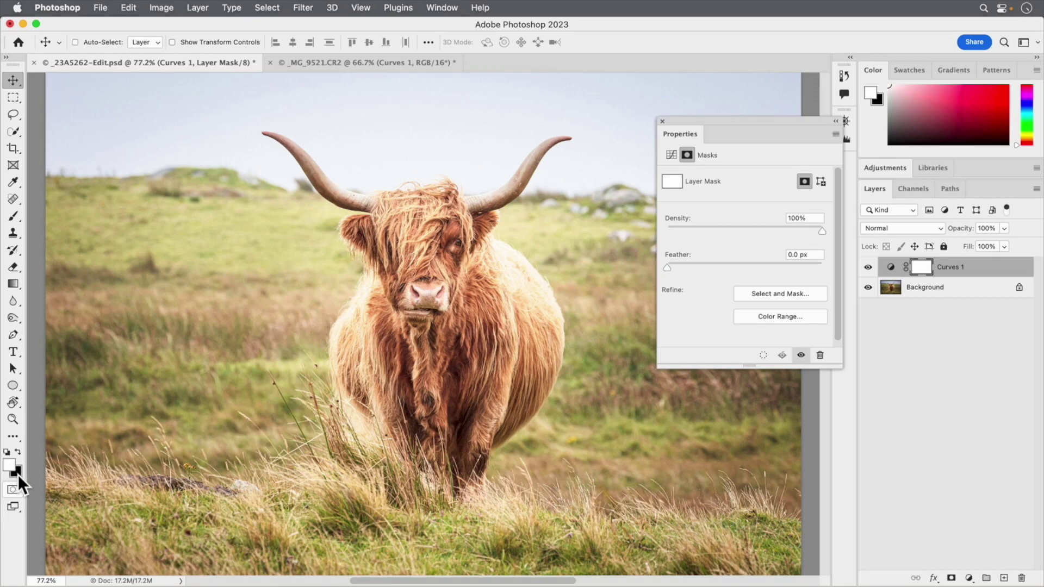
key("super")
key("super+i")
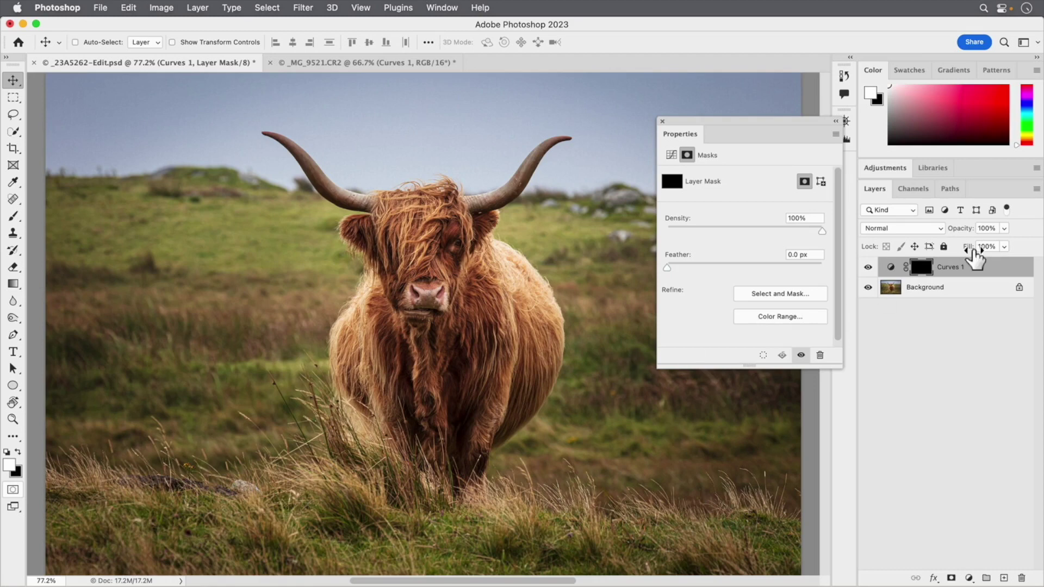
- Paint white on the Curves 1 mask over the cow's shadowed eye and chest with a 150 px brush at 100% opacity
left_click(890, 266)
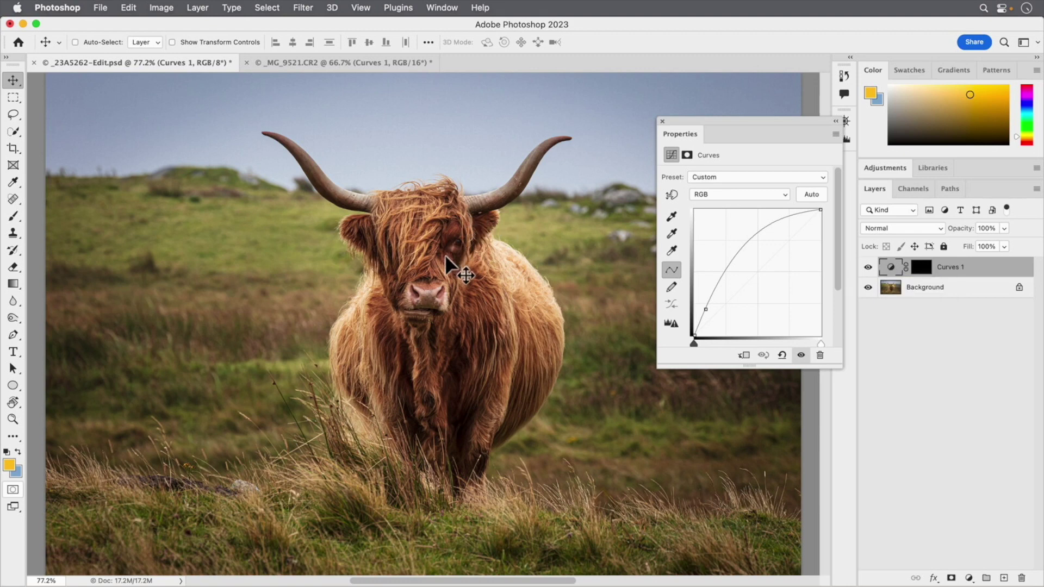
left_click(13, 216)
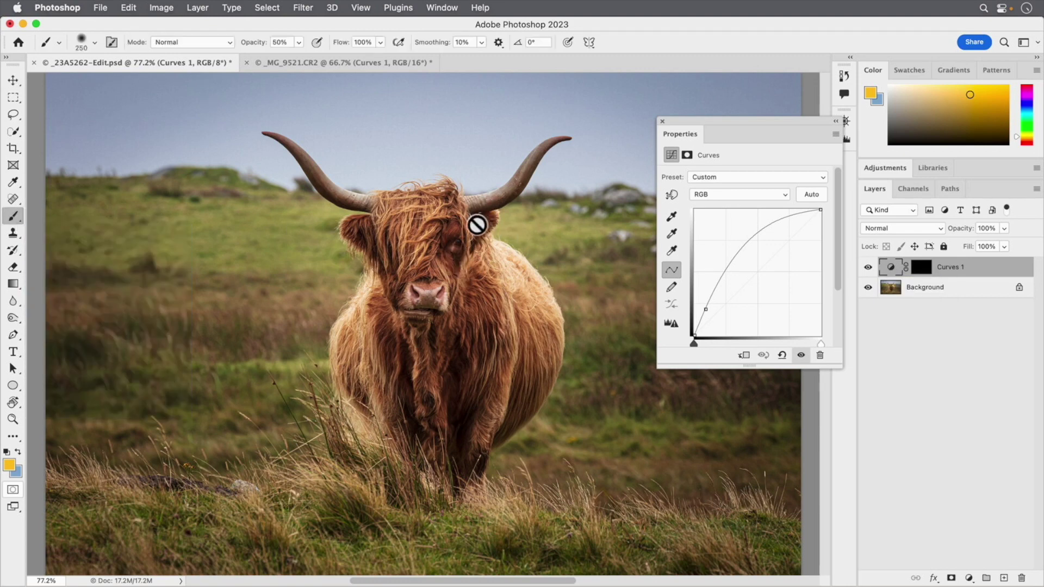
left_click(923, 271)
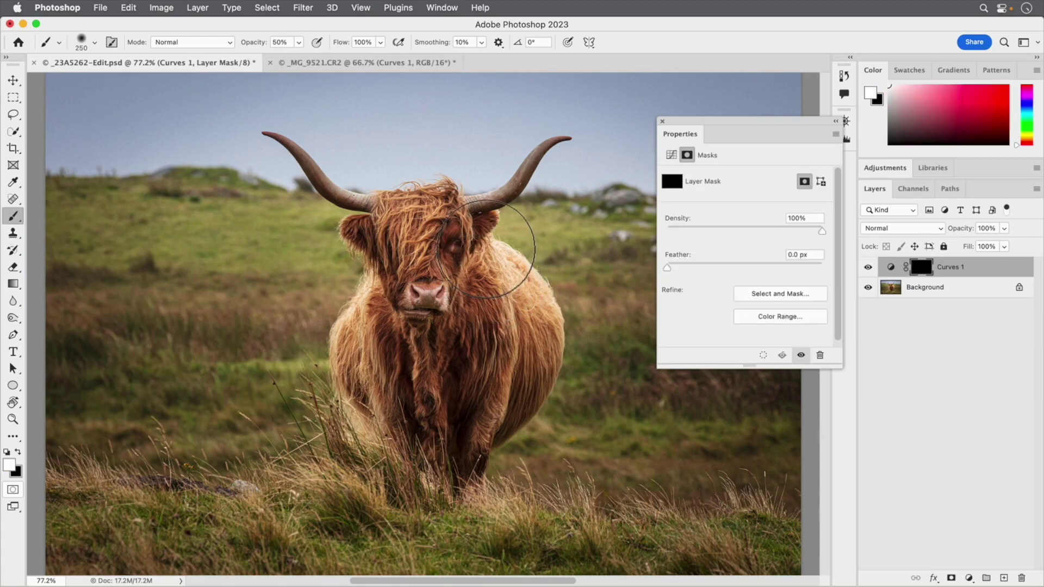
key("bracketleft")
key("bracketleft")
key("bracketleft")
key("bracketleft")
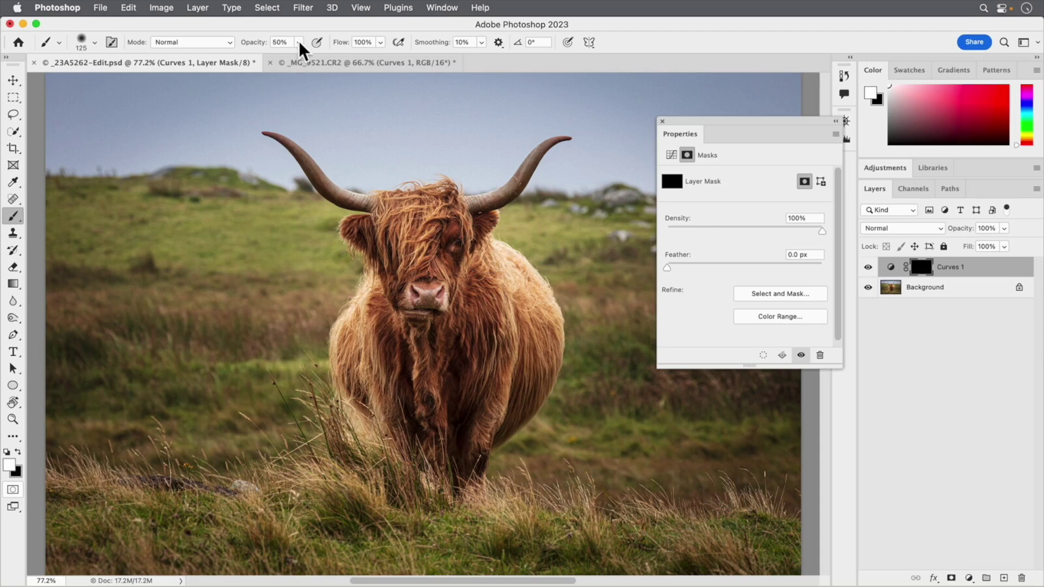
left_click(299, 42)
left_click_drag(298, 60, 459, 68)
key("bracketright")
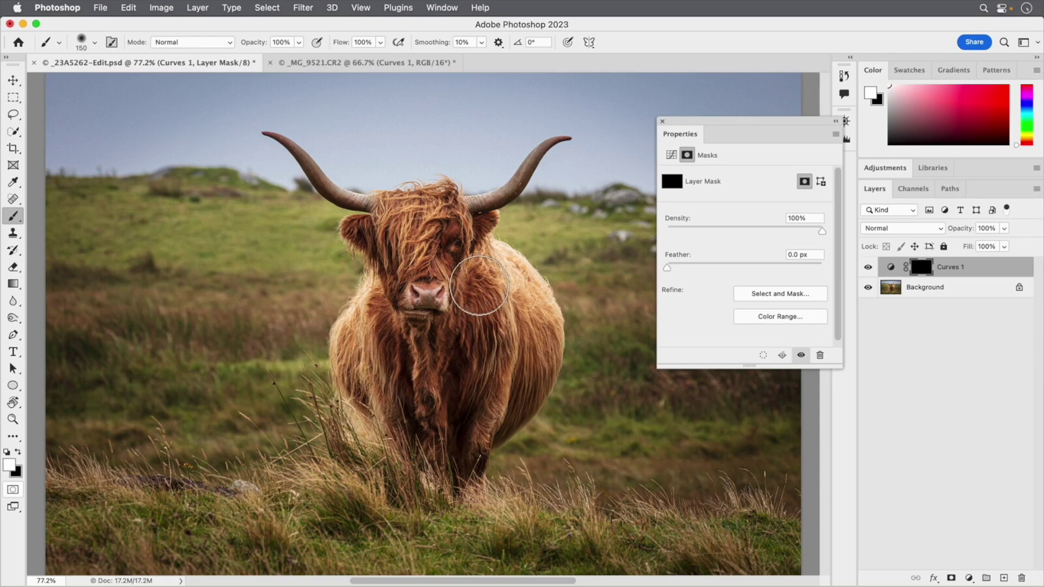
mouse_move(453, 246)
left_mouse_down()
mouse_move(470, 304)
mouse_move(462, 392)
left_mouse_up()
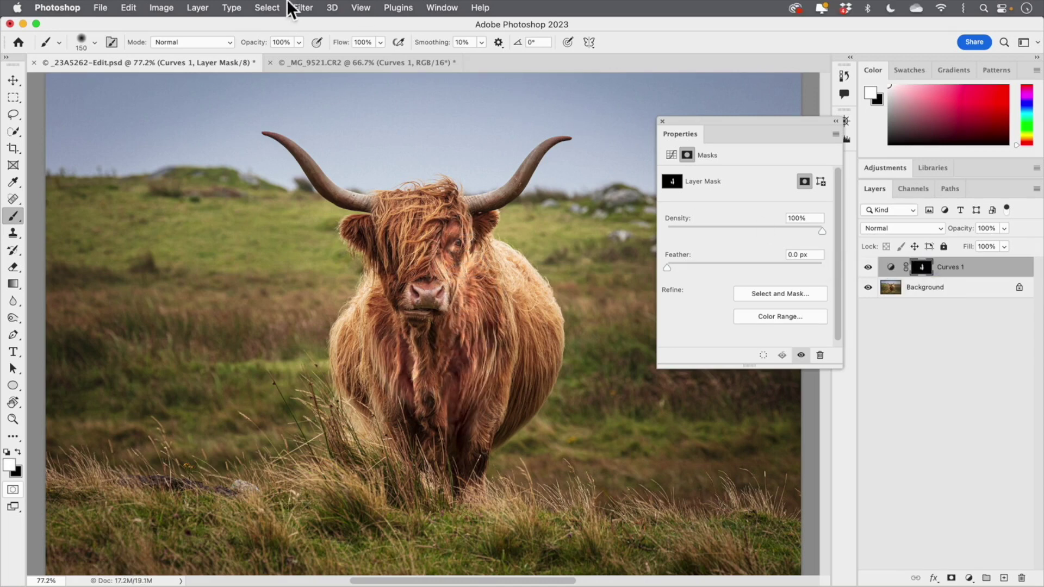
- Select the cow with Select Subject and invert the selection to cover the background
left_click(265, 6)
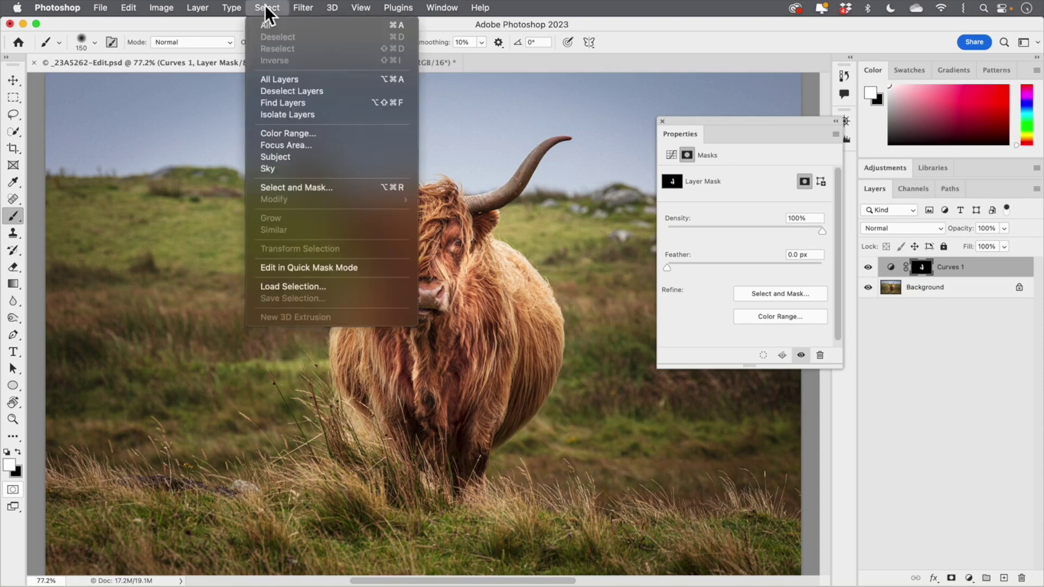
left_click(287, 158)
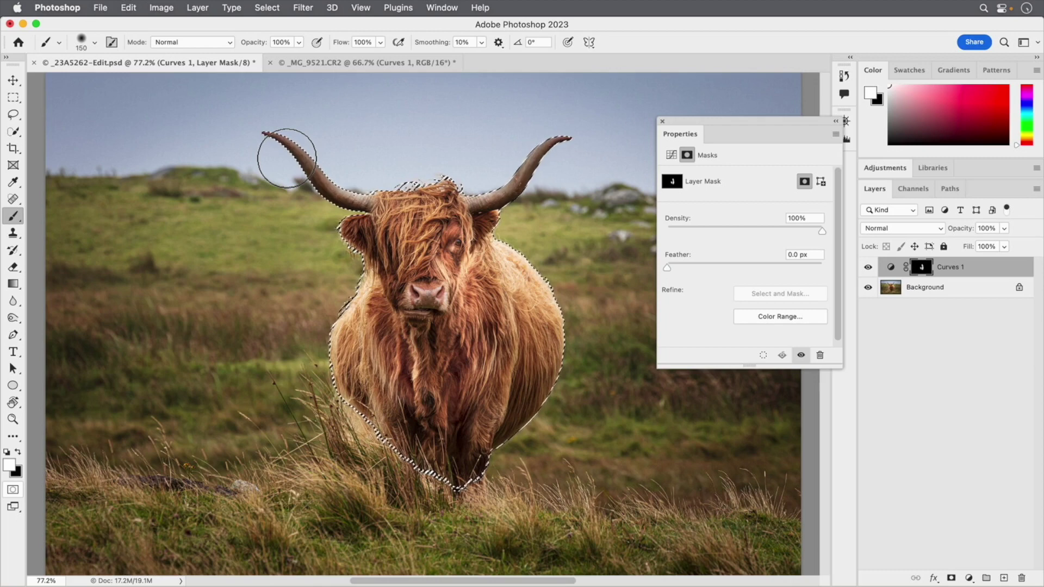
left_click(275, 7)
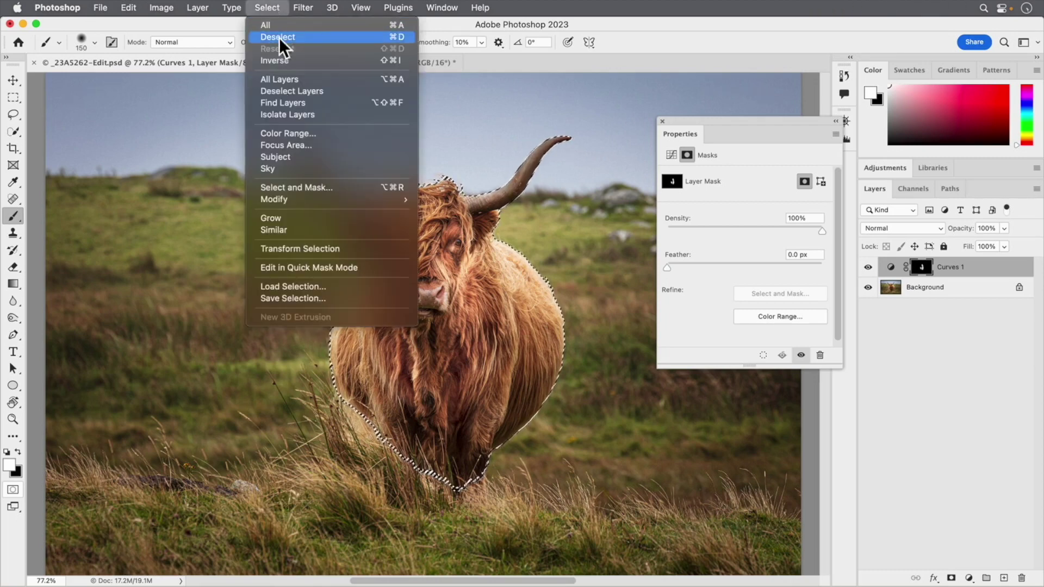
left_click(283, 57)
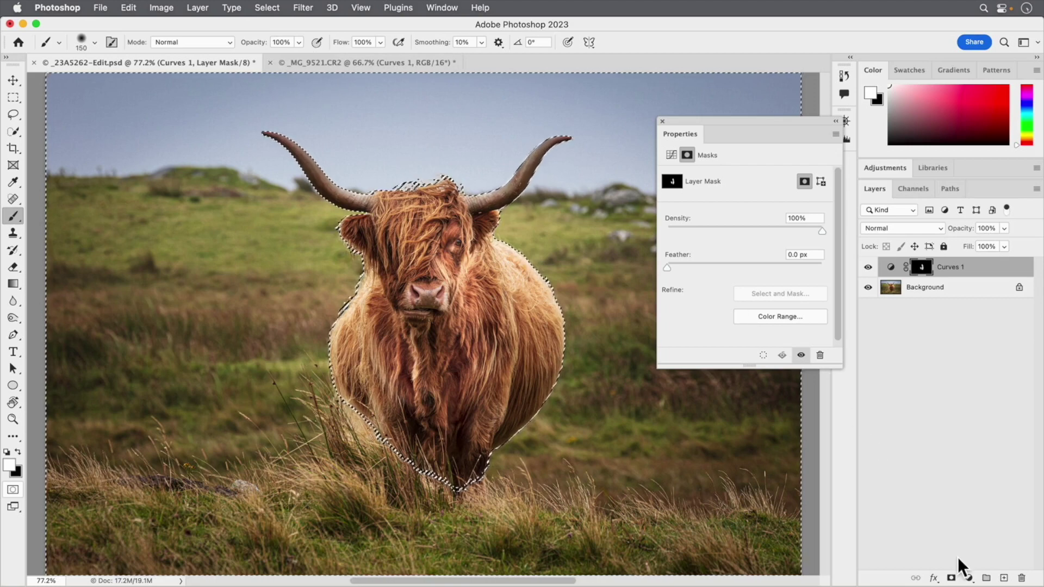
- Darken the selected background with the midtones of a new Curves adjustment layer, and adjust that layer's opacity
left_click(969, 578)
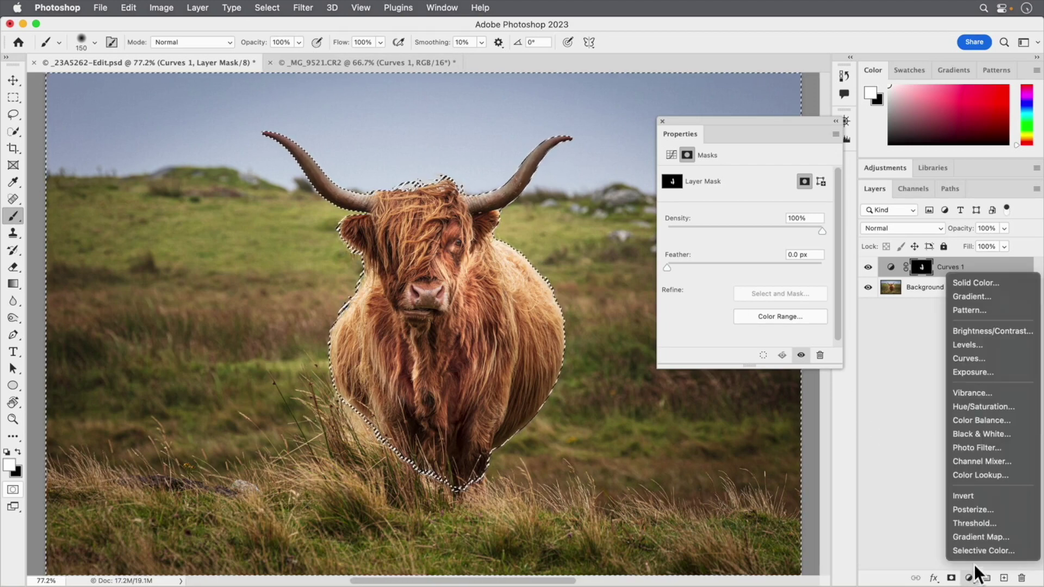
left_click(994, 361)
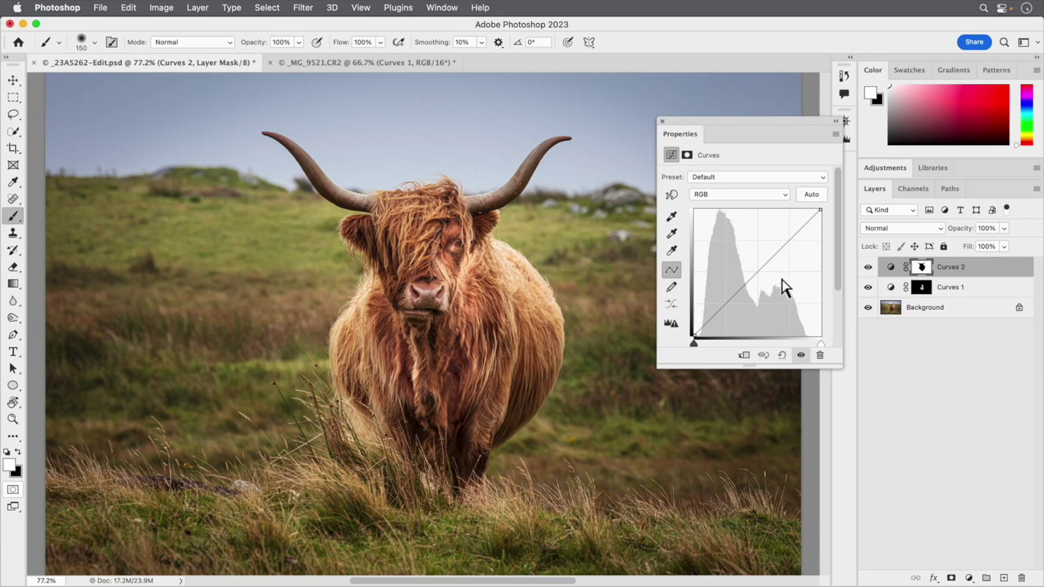
left_click_drag(759, 271, 768, 283)
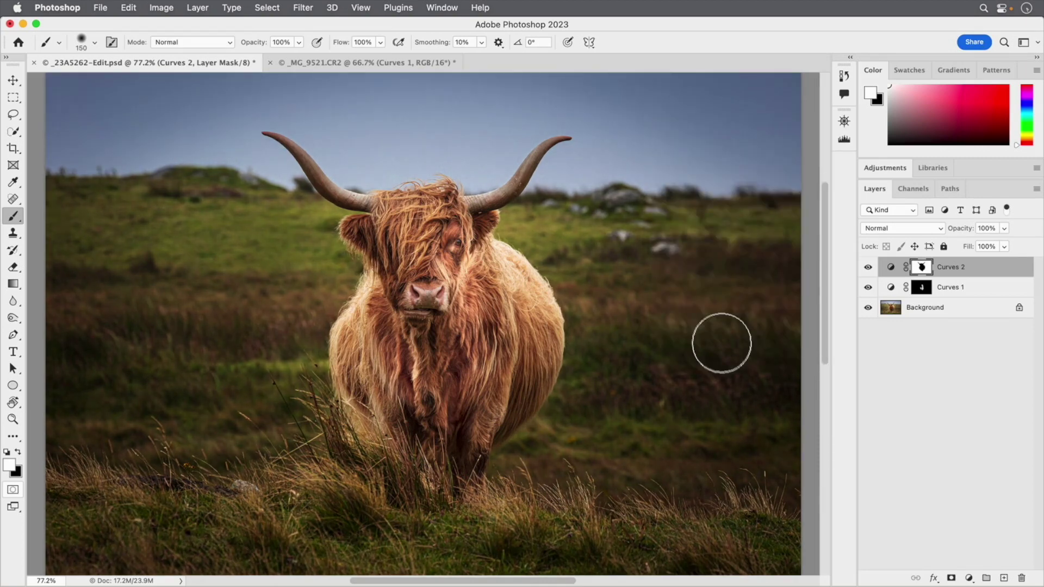
left_click(891, 267)
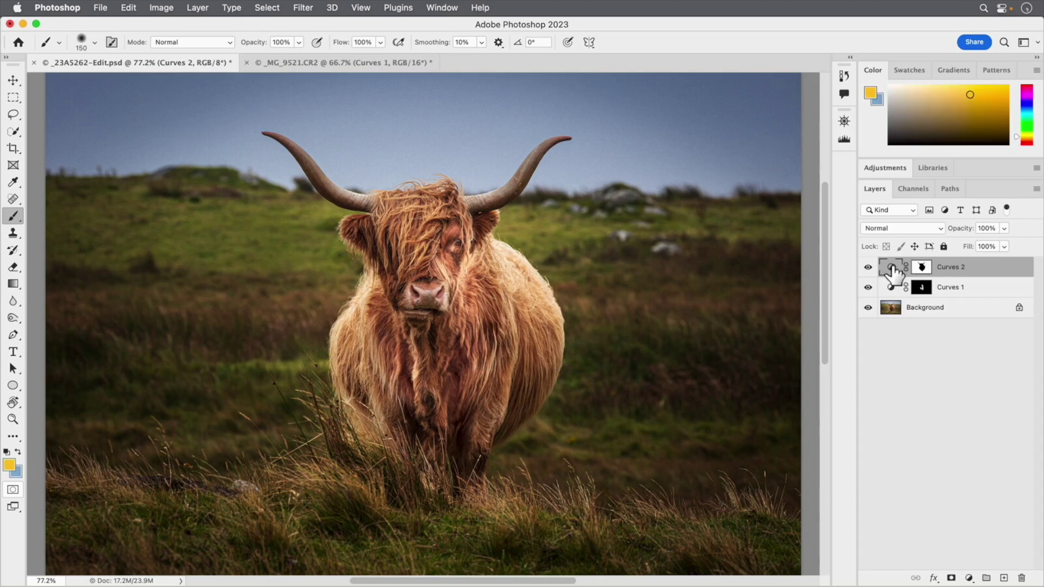
left_click(1004, 228)
left_click_drag(995, 242, 993, 243)
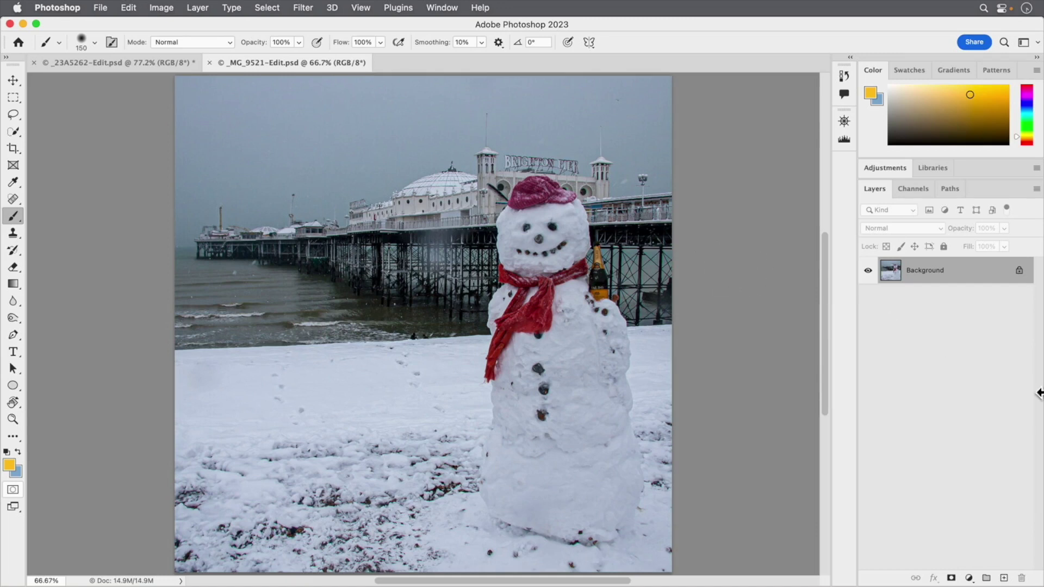
- Add a Curves adjustment layer to the snowman photo and activate its gray point eyedropper
left_click(969, 578)
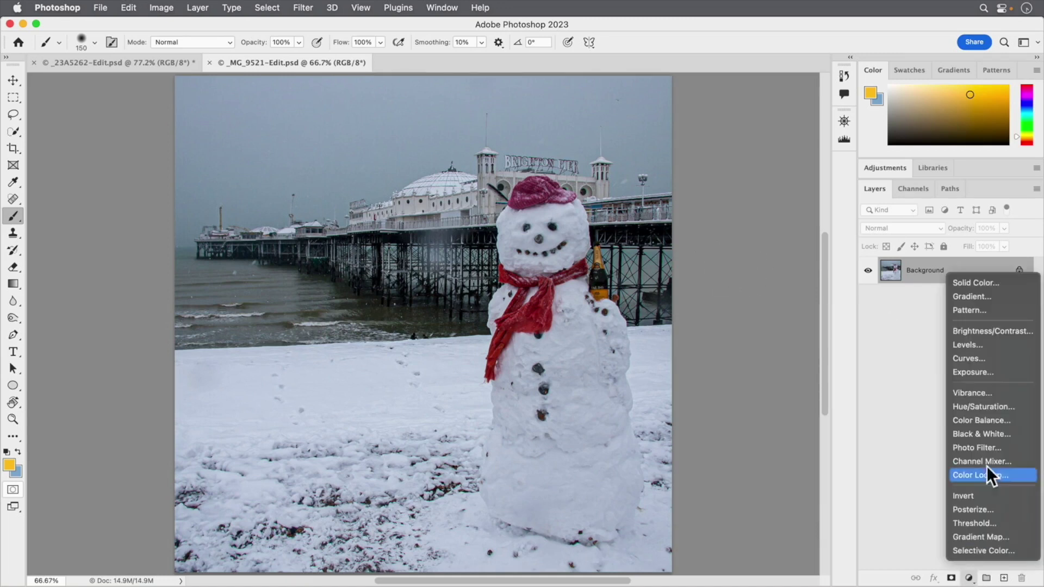
left_click(989, 360)
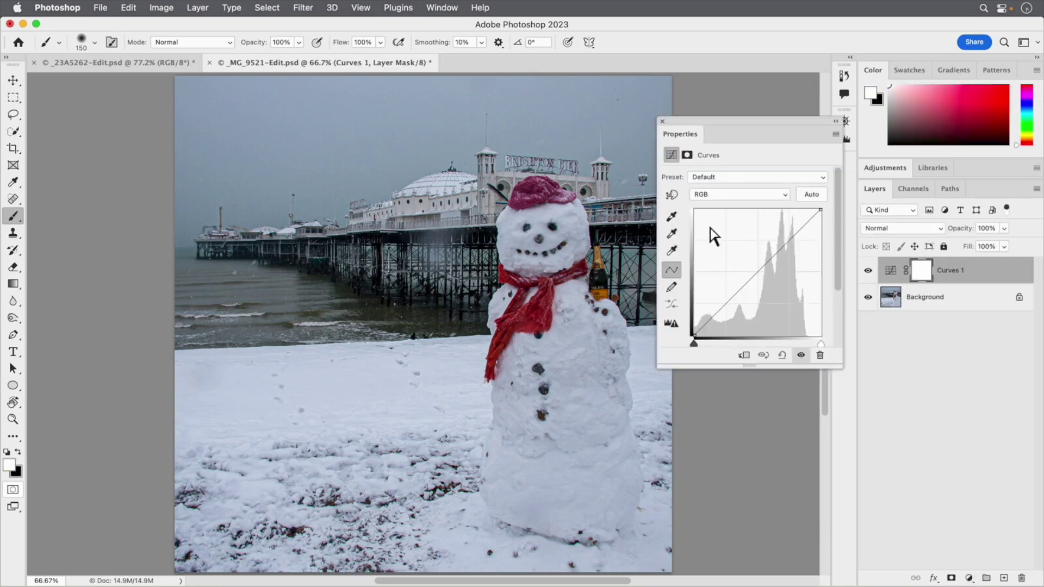
left_click(671, 235)
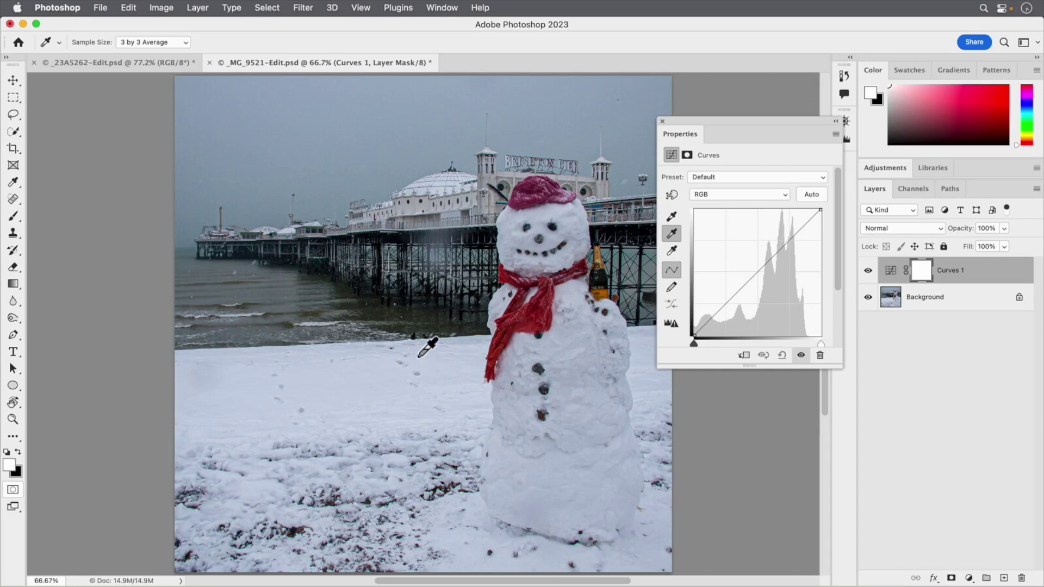
- Display the Info readouts and neutralize the blue cast by sampling the shaded snow beside the snowman as the gray point
left_click(442, 7)
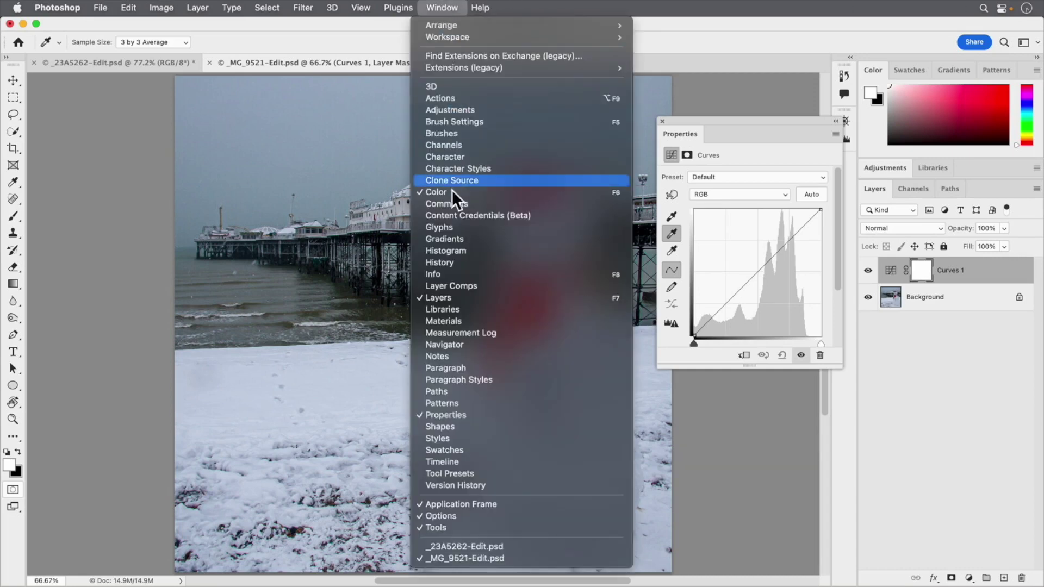
left_click(454, 274)
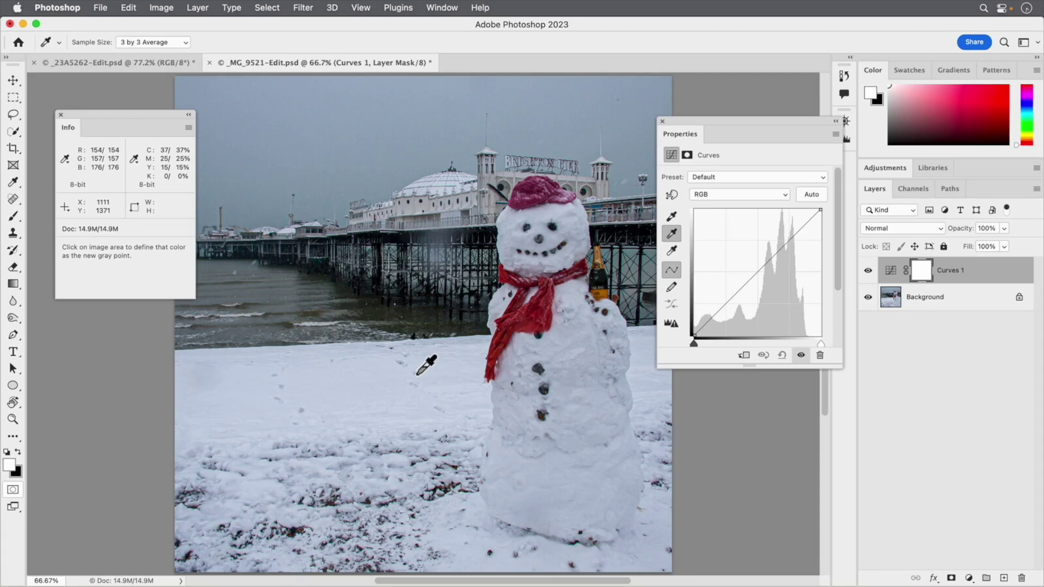
left_click(419, 372)
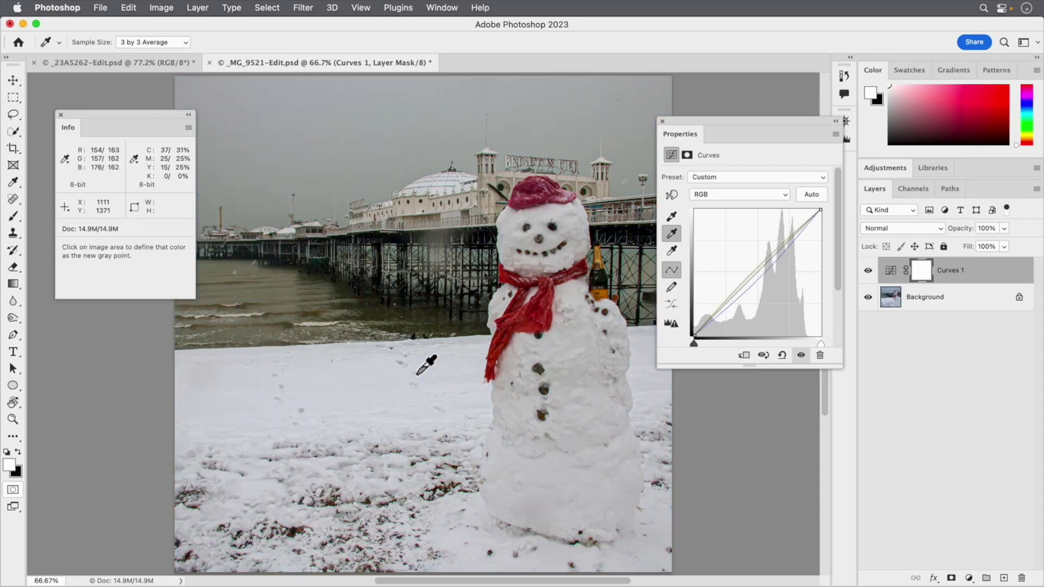